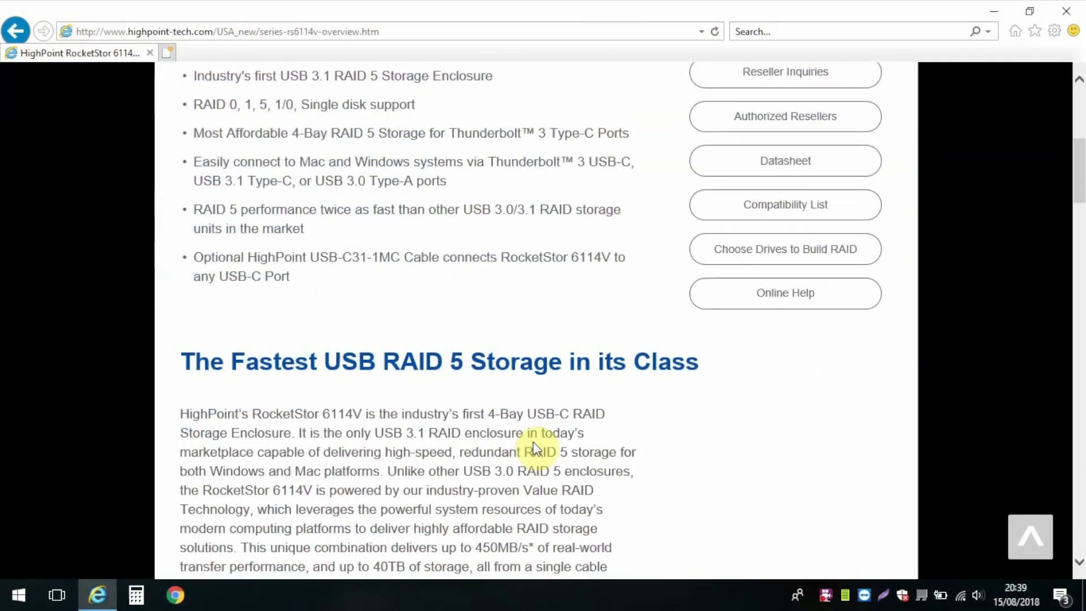
Step: Show the Windows and Mac software packages offered for download for the RocketStor 6114V
{"action": "scroll", "coordinate": [533, 449], "scroll_direction": "up", "scroll_amount": 5}
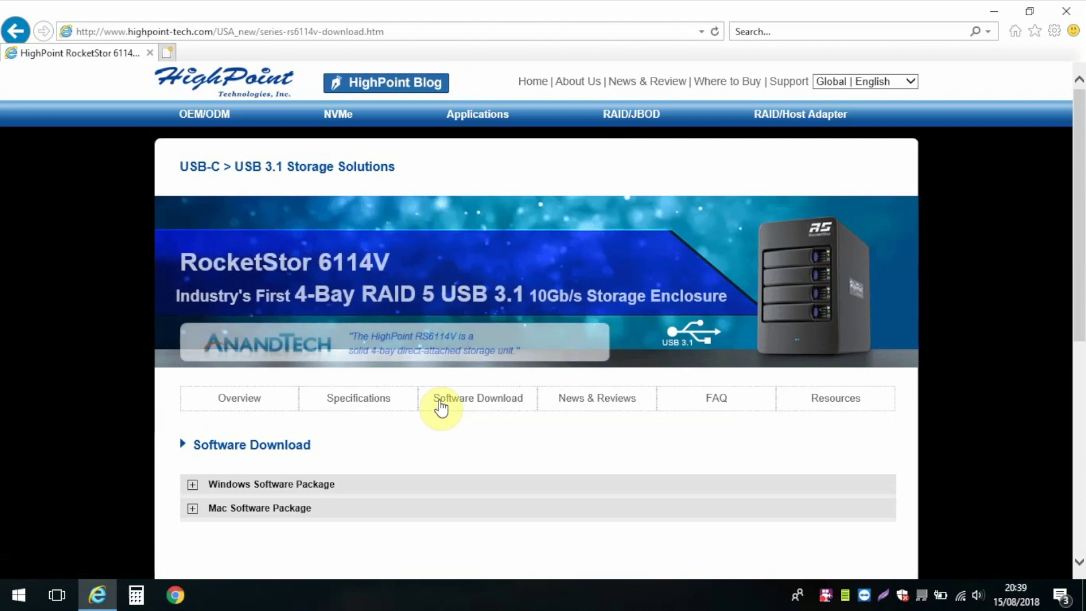
{"action": "scroll", "coordinate": [344, 441], "scroll_direction": "down", "scroll_amount": 1}
{"action": "left_click", "coordinate": [192, 407]}
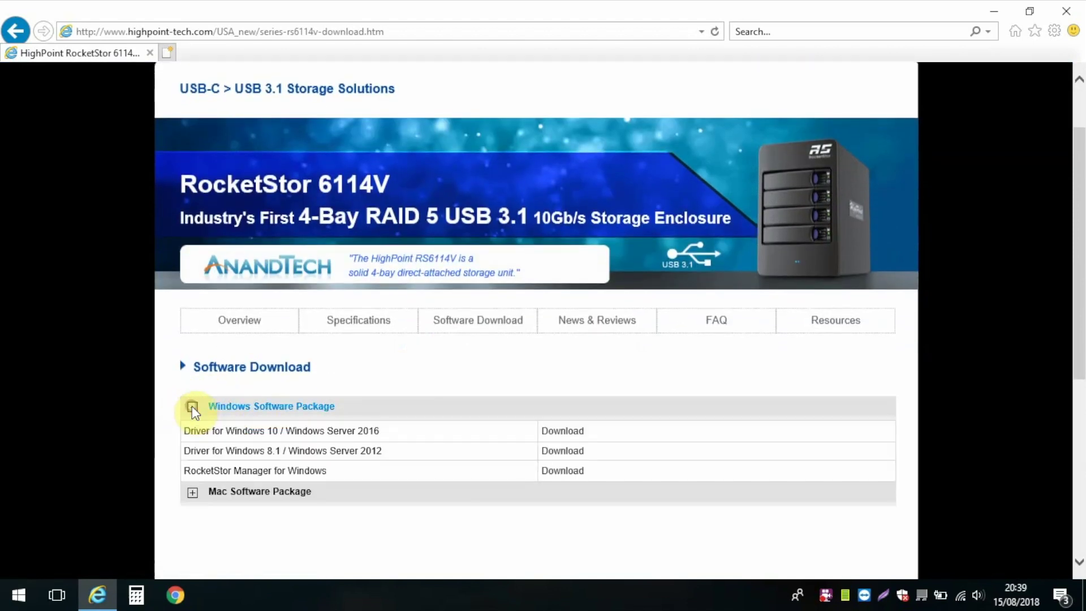
{"action": "left_click", "coordinate": [193, 493]}
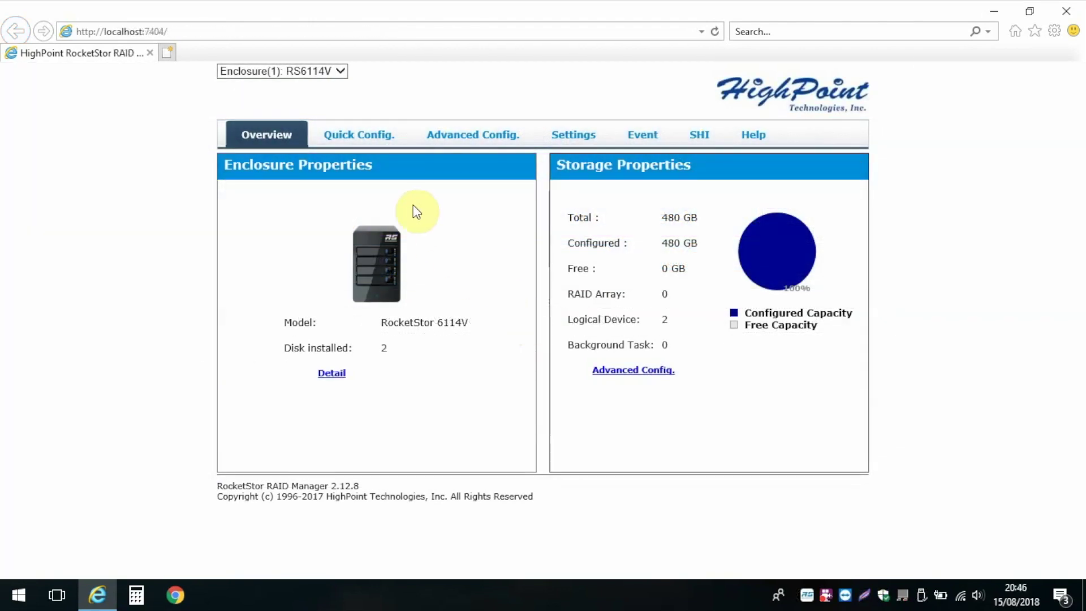
Step: Create a RAID 0 array from the two installed disks with the quick array configuration wizard, accepting the legacy disk warning
{"action": "left_click", "coordinate": [381, 142]}
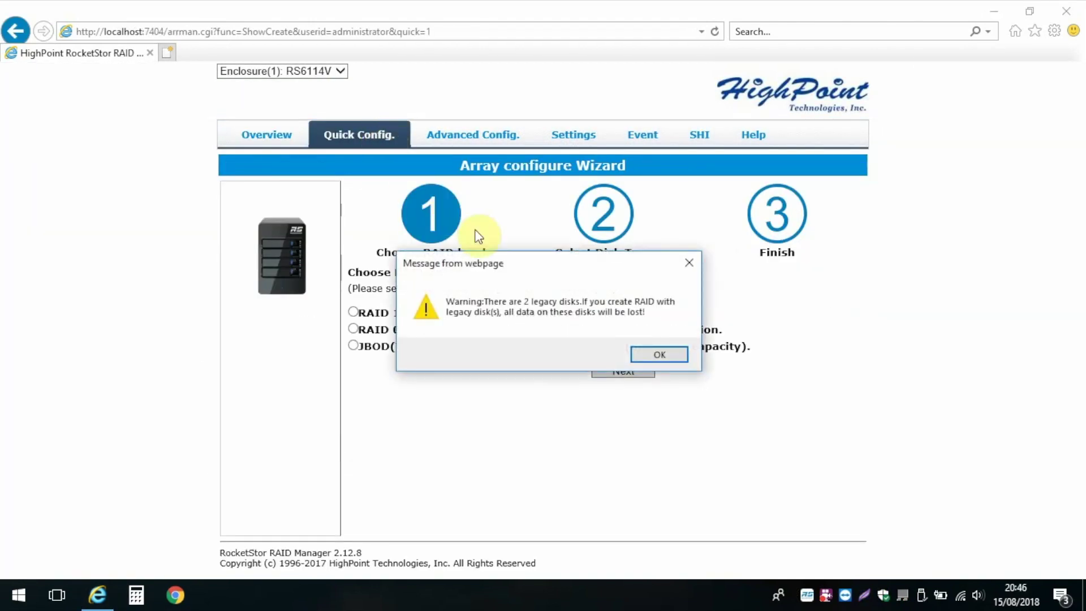
{"action": "left_click", "coordinate": [656, 355]}
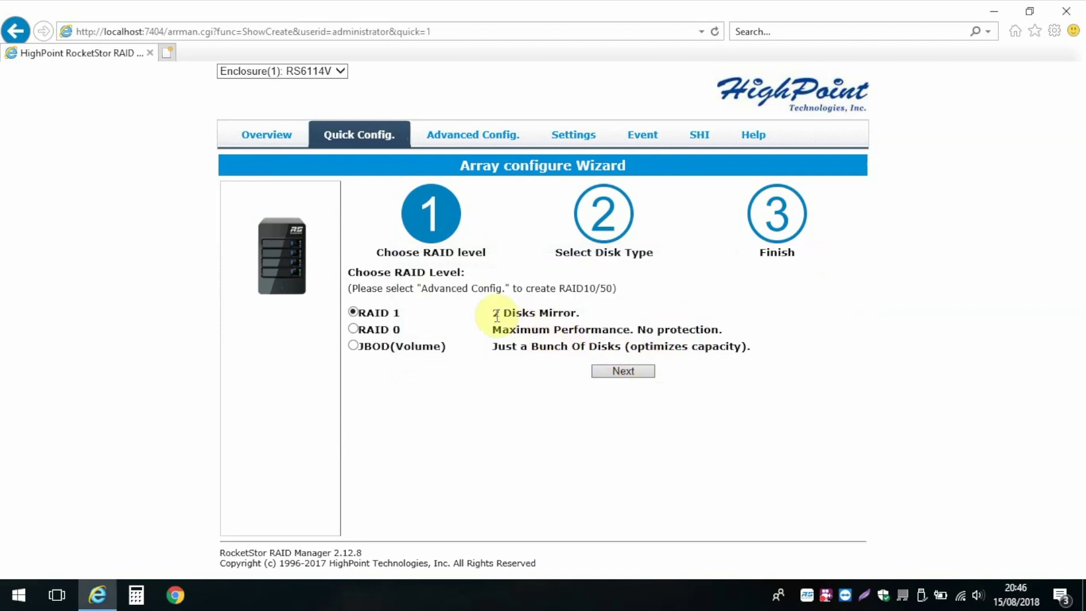
{"action": "left_click", "coordinate": [353, 328]}
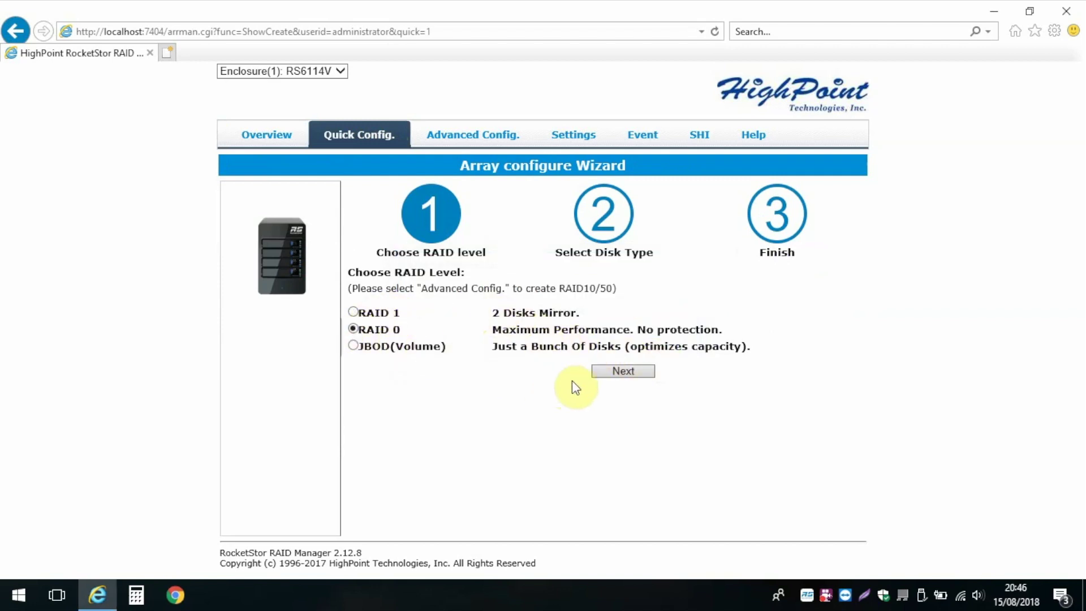
{"action": "left_click", "coordinate": [607, 374]}
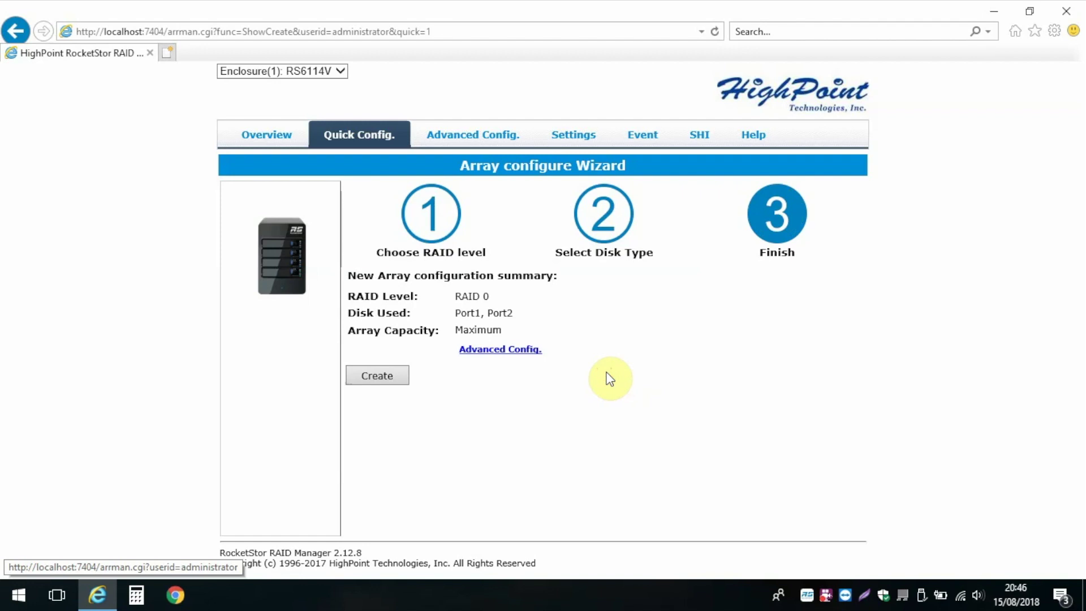
{"action": "left_click", "coordinate": [393, 376]}
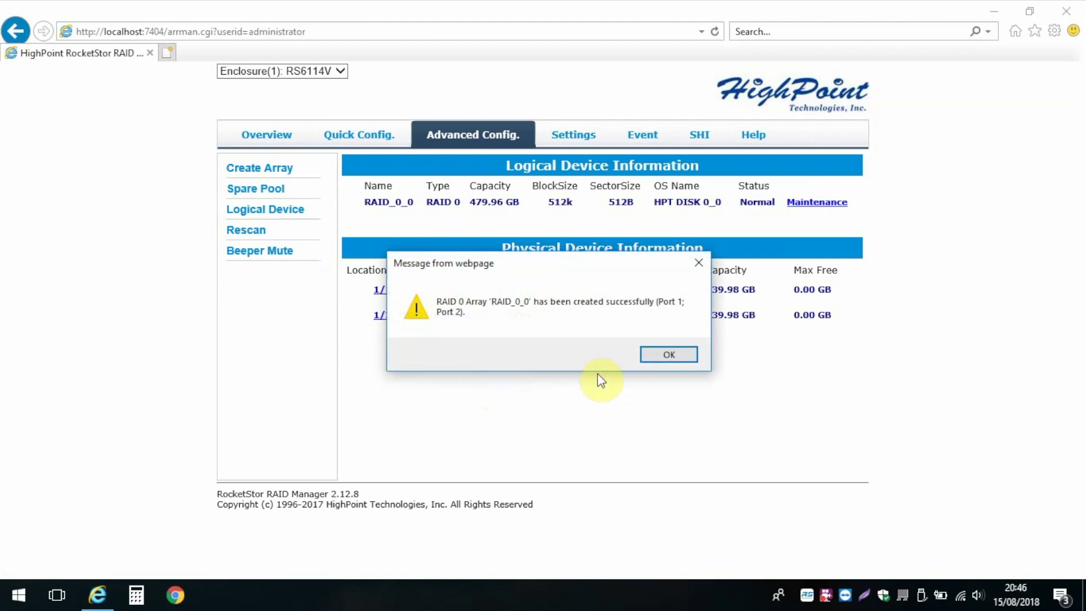
{"action": "left_click", "coordinate": [659, 357]}
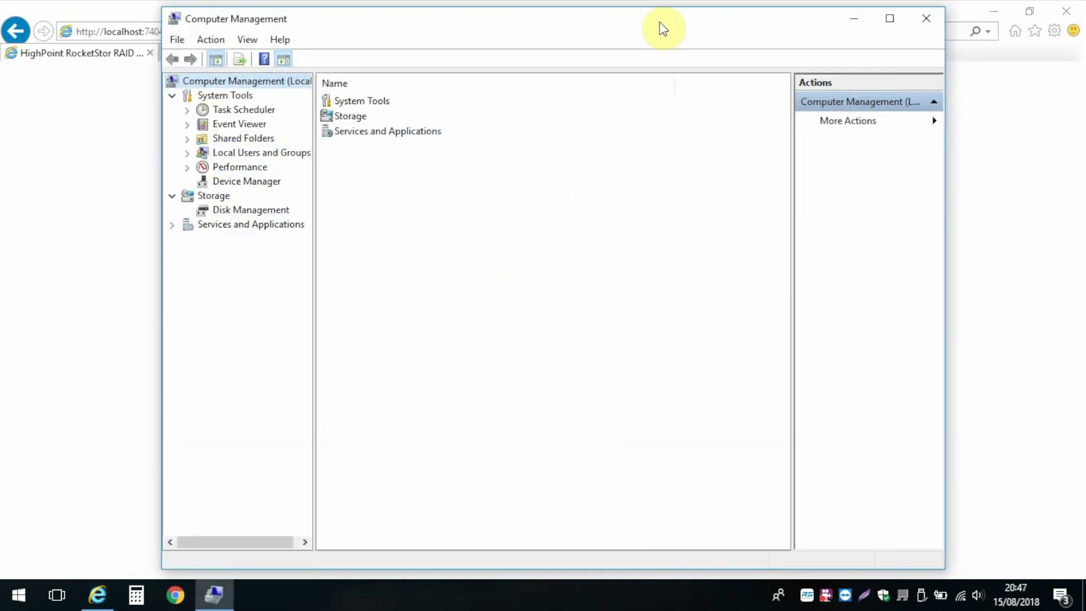
Step: In Computer Management, open Disk Management and initialise Disk 3 with the GPT partition style
{"action": "left_click_drag", "start_coordinate": [659, 29], "coordinate": [643, 30]}
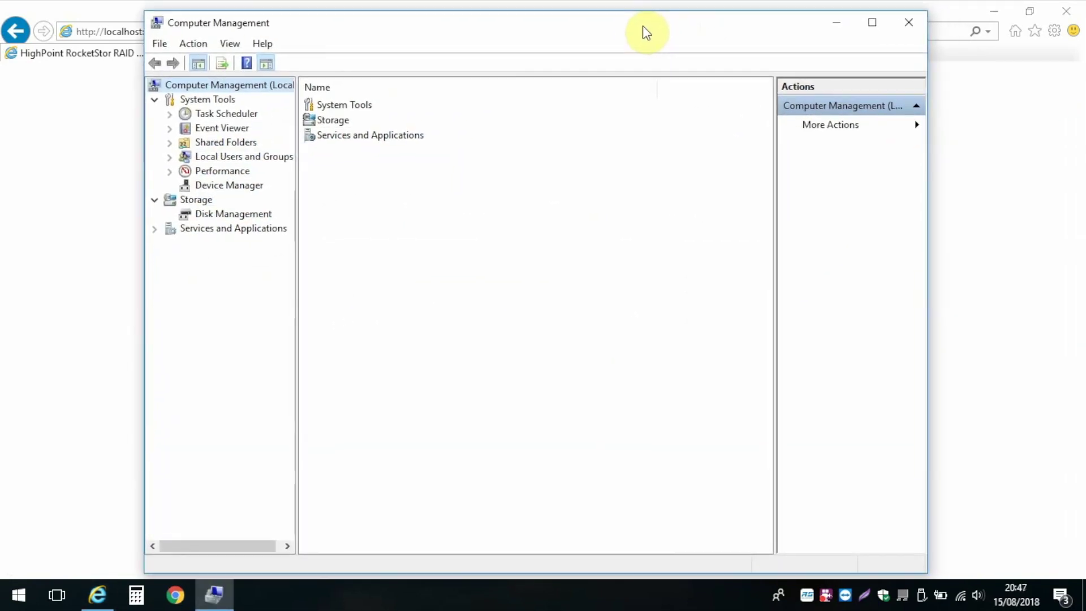
{"action": "left_click", "coordinate": [208, 214]}
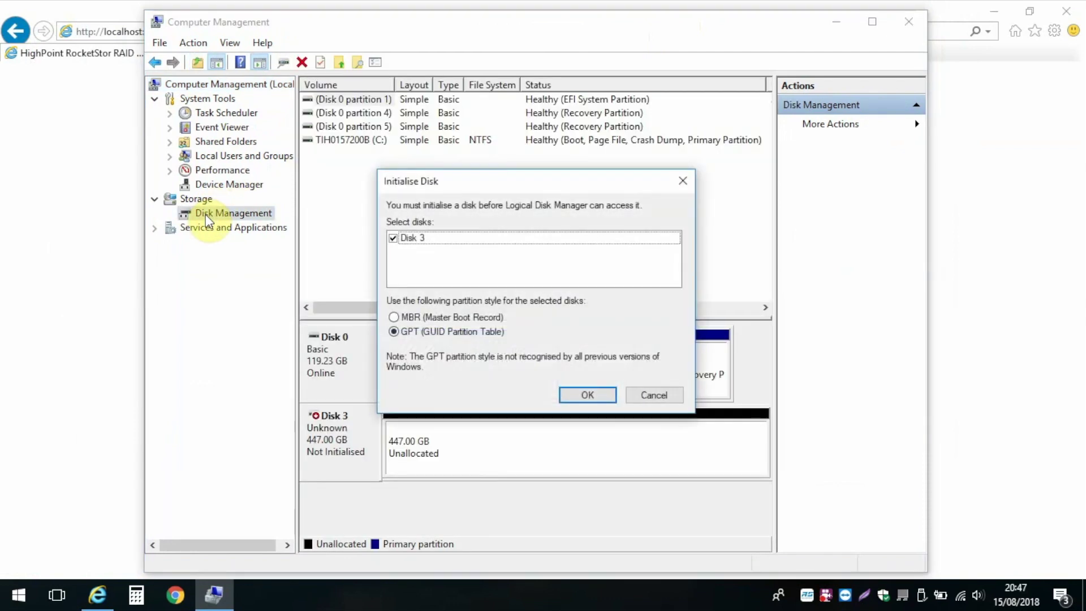
{"action": "left_click", "coordinate": [575, 399]}
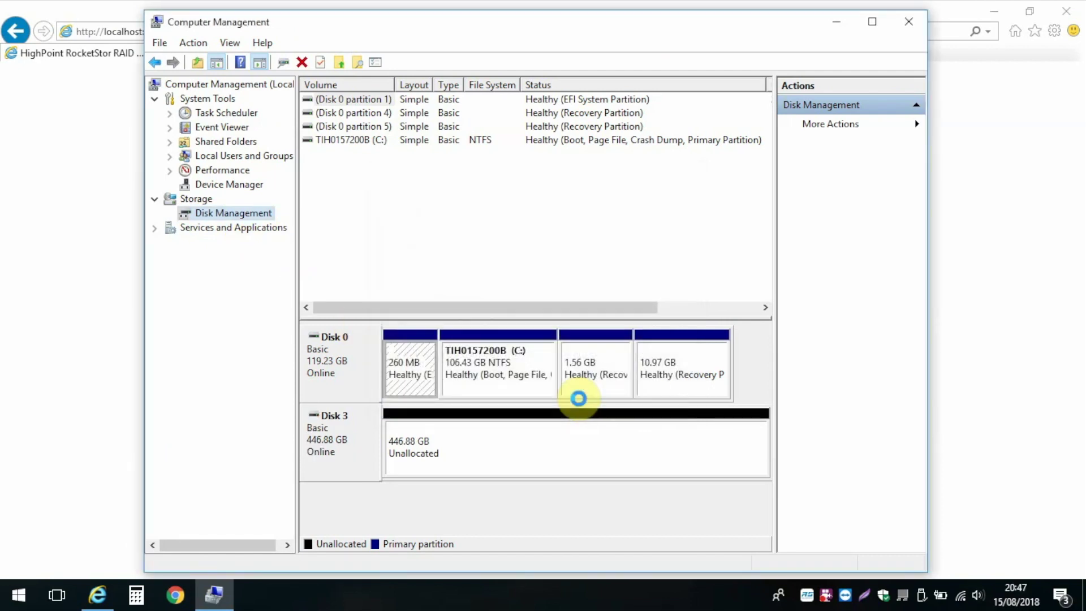
Step: Create a new simple volume labelled RocketStor in the unallocated space of Disk 3
{"action": "left_click", "coordinate": [518, 438]}
{"action": "right_click", "coordinate": [519, 444]}
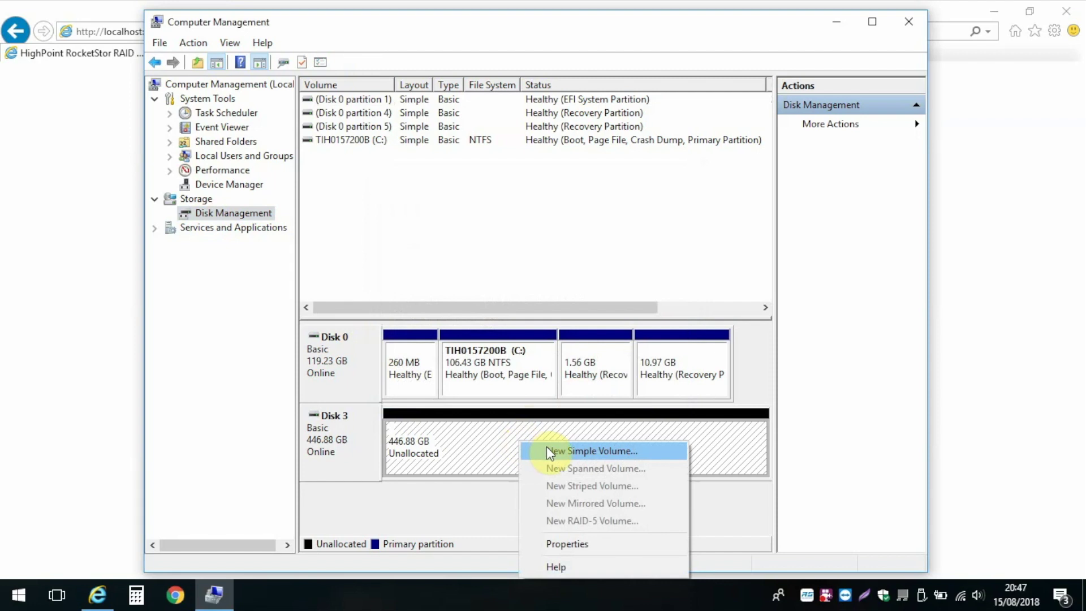
{"action": "left_click", "coordinate": [546, 451]}
{"action": "left_click", "coordinate": [593, 384]}
{"action": "left_click", "coordinate": [590, 384]}
{"action": "left_click", "coordinate": [589, 385]}
{"action": "left_click", "coordinate": [589, 384]}
{"action": "left_click", "coordinate": [589, 385]}
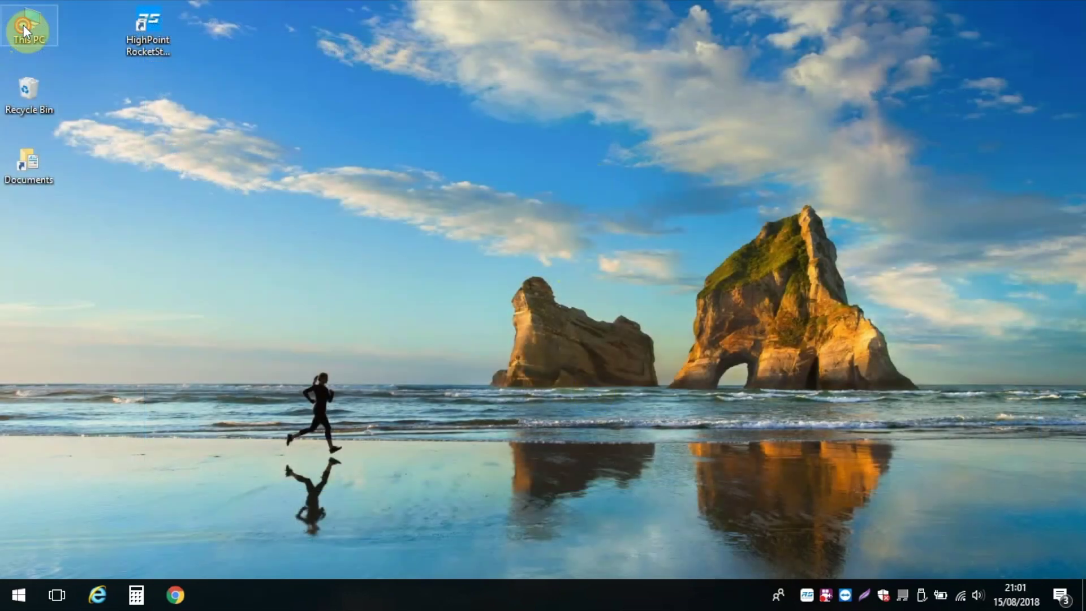
Step: Find the RocketStor (D:) drive in This PC and open it
{"action": "double_click", "coordinate": [22, 24]}
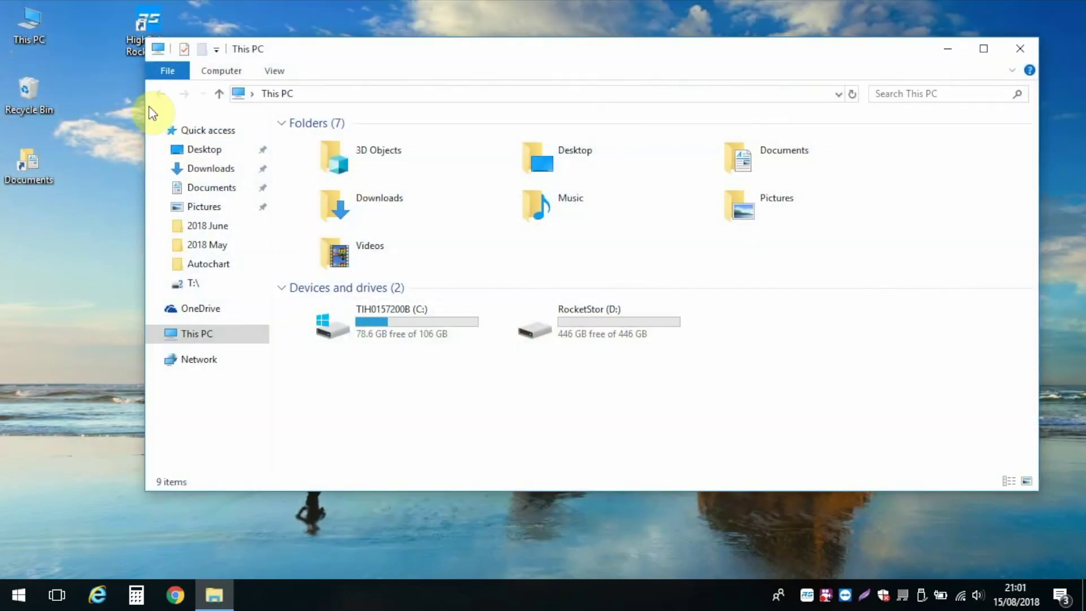
{"action": "left_click", "coordinate": [551, 328]}
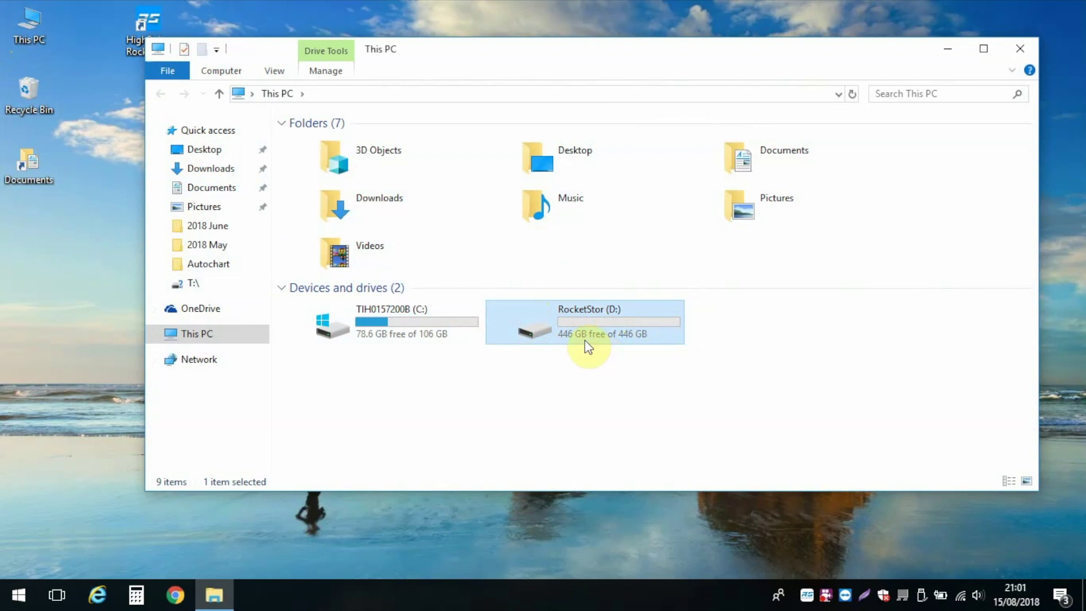
{"action": "double_click", "coordinate": [566, 328]}
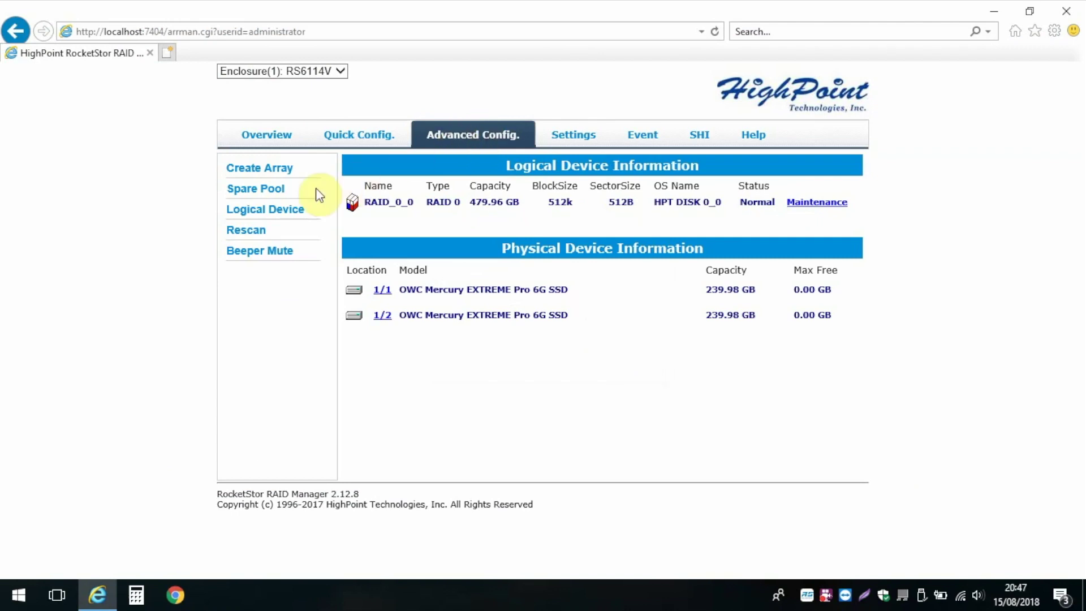
Step: In the RocketStor RAID Manager, review the spare pool and logical devices, and rescan the enclosure's devices
{"action": "left_click", "coordinate": [264, 188]}
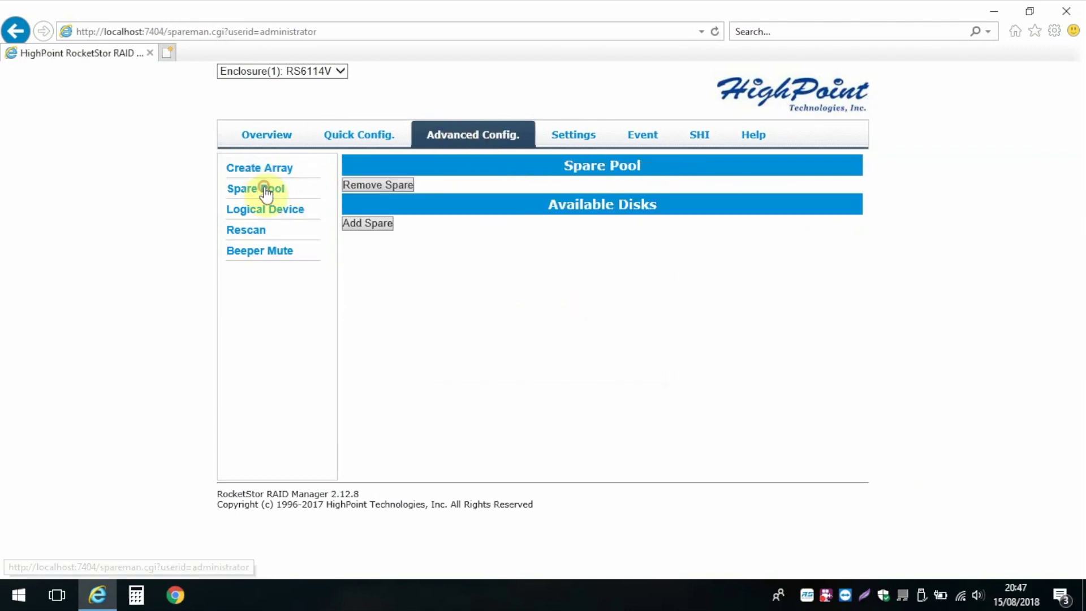
{"action": "left_click", "coordinate": [267, 209]}
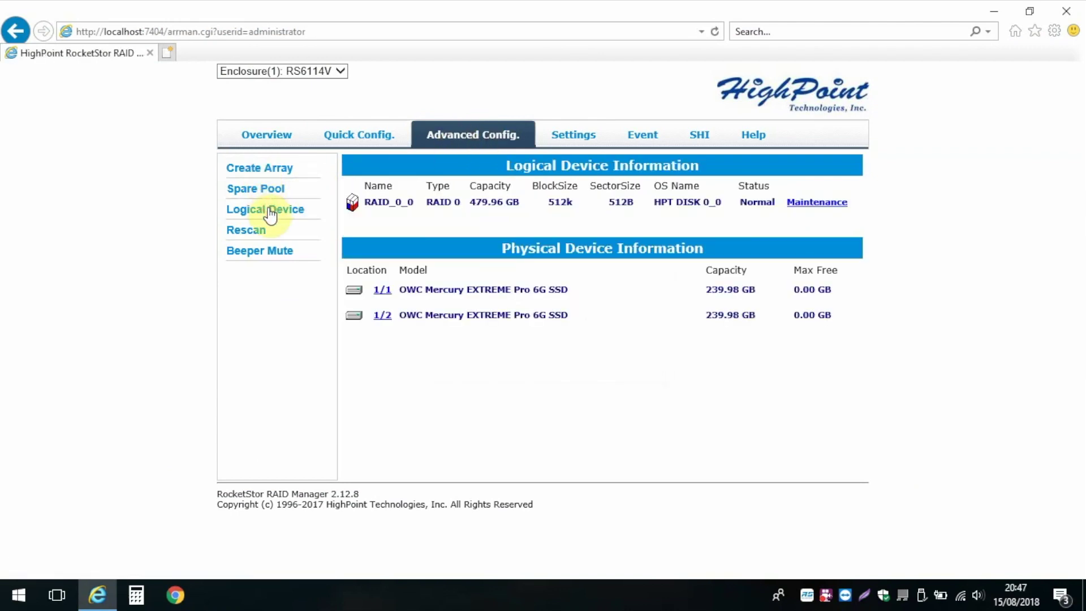
{"action": "left_click", "coordinate": [266, 233]}
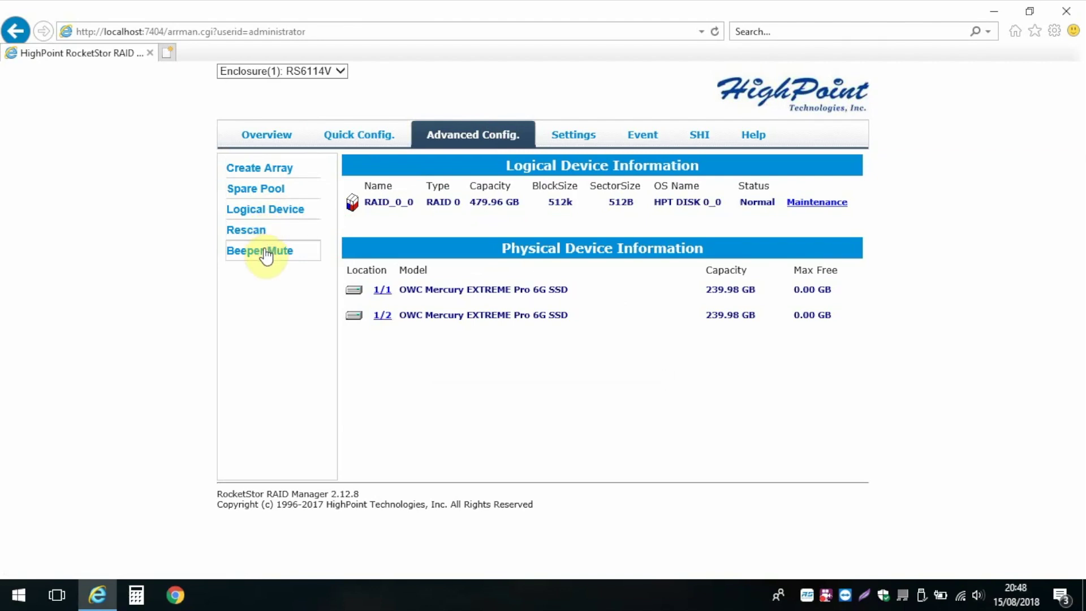
Step: Review the RAID manager's enclosure, email notification and security settings, and open its event page
{"action": "left_click", "coordinate": [566, 145]}
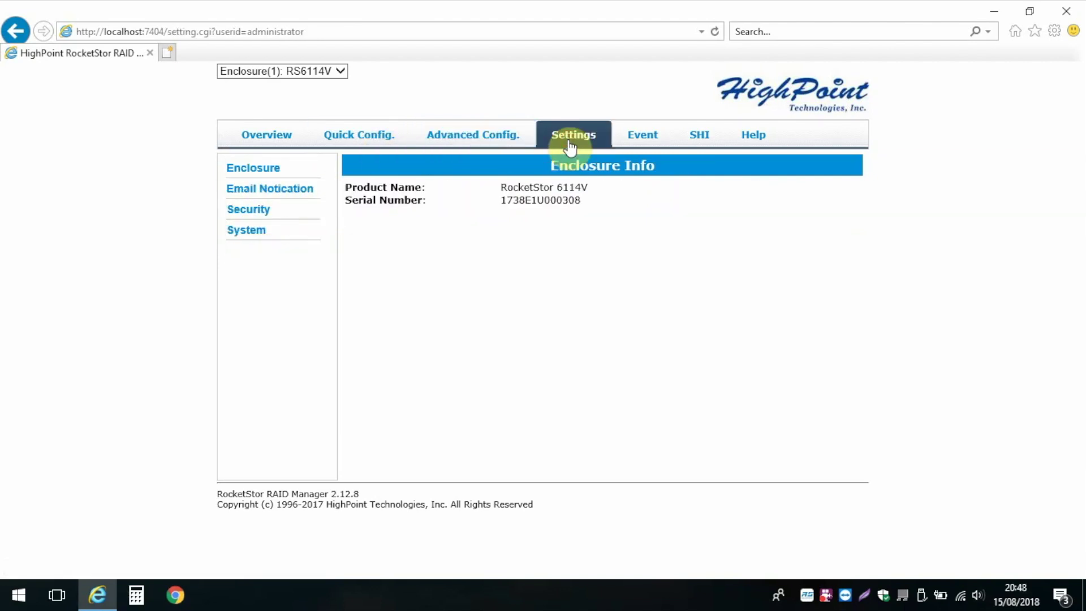
{"action": "left_click", "coordinate": [281, 192]}
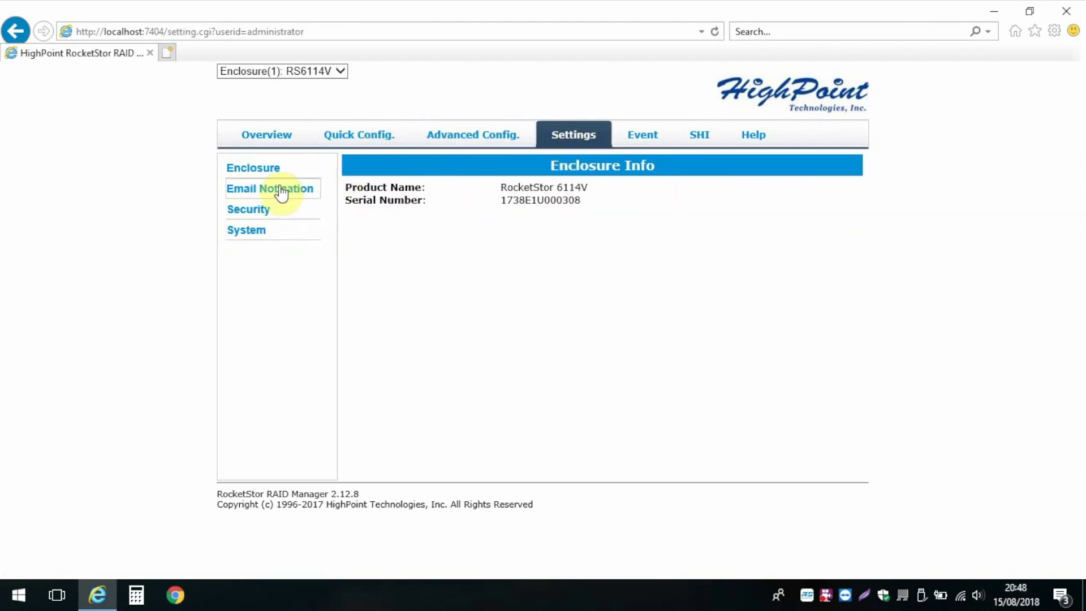
{"action": "left_click", "coordinate": [265, 218]}
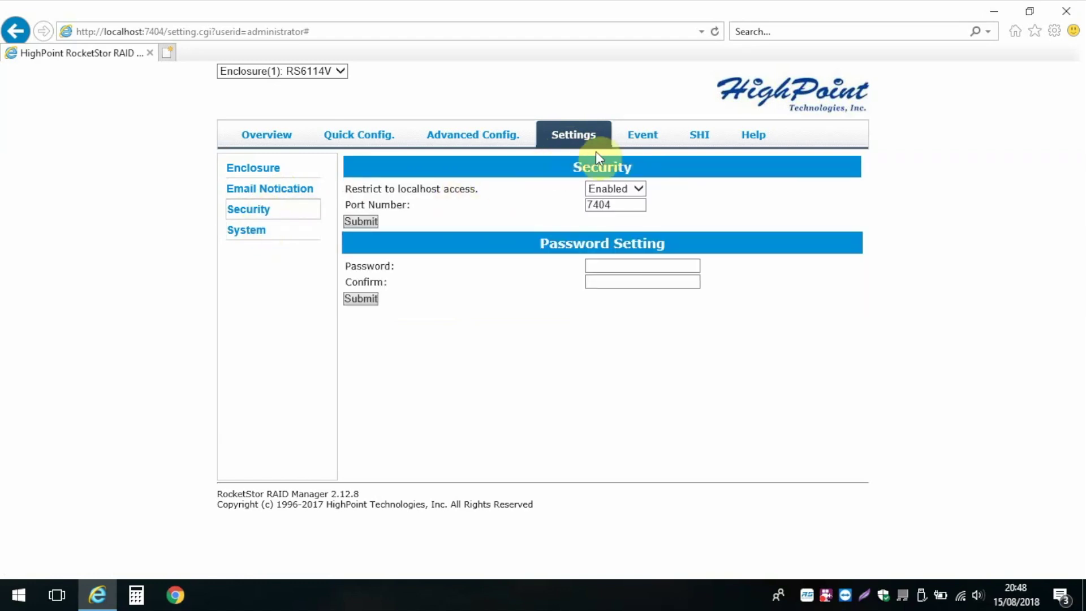
{"action": "left_click", "coordinate": [637, 135]}
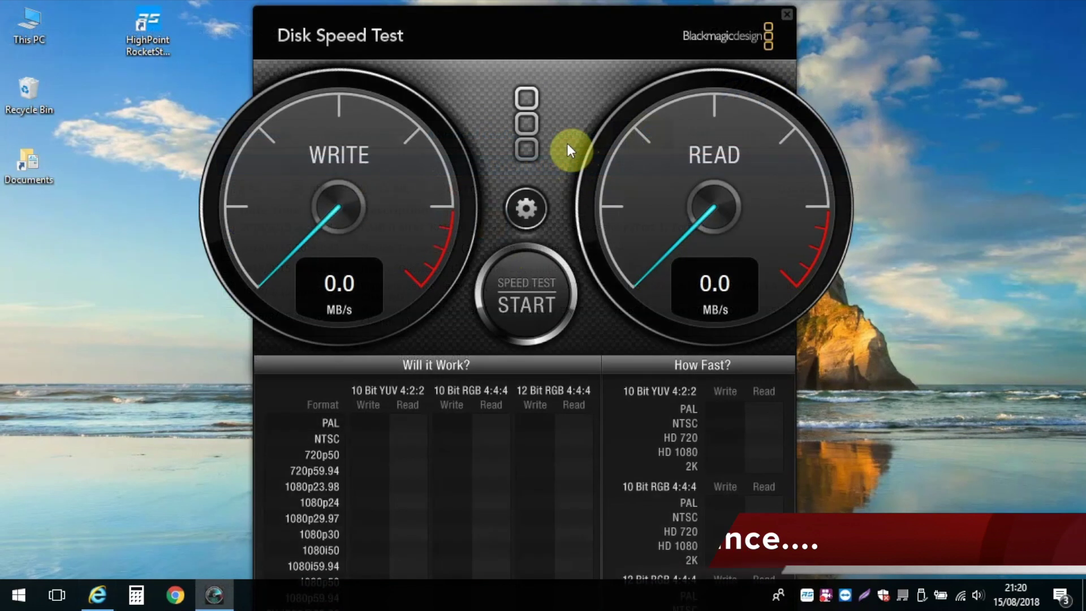
Step: In Disk Speed Test, choose RocketStor (D:) as the target drive and start the speed test
{"action": "left_click", "coordinate": [526, 208]}
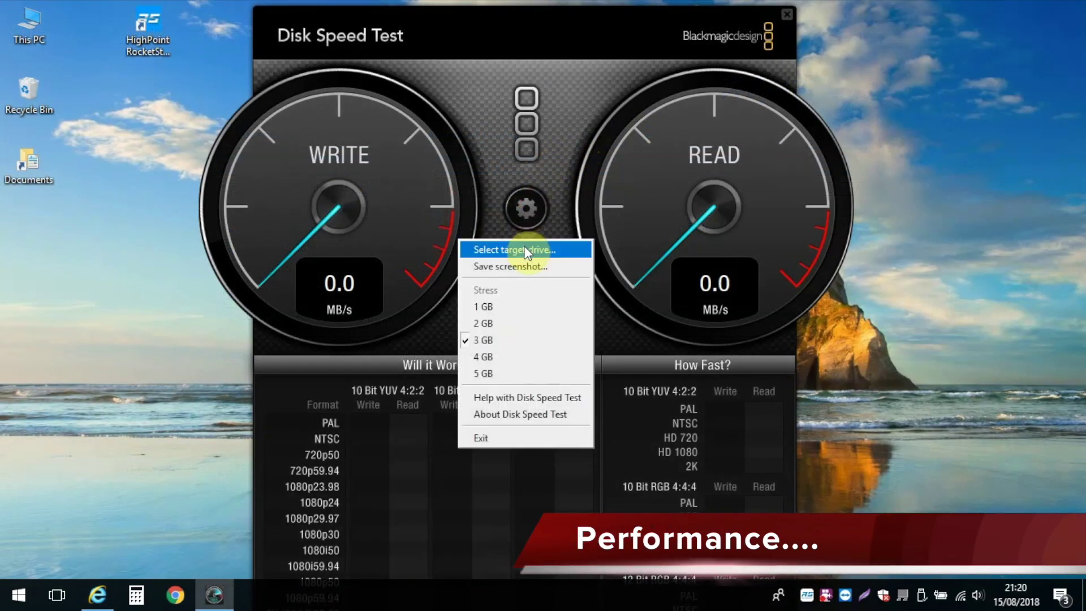
{"action": "left_click", "coordinate": [527, 251]}
{"action": "left_click", "coordinate": [498, 365]}
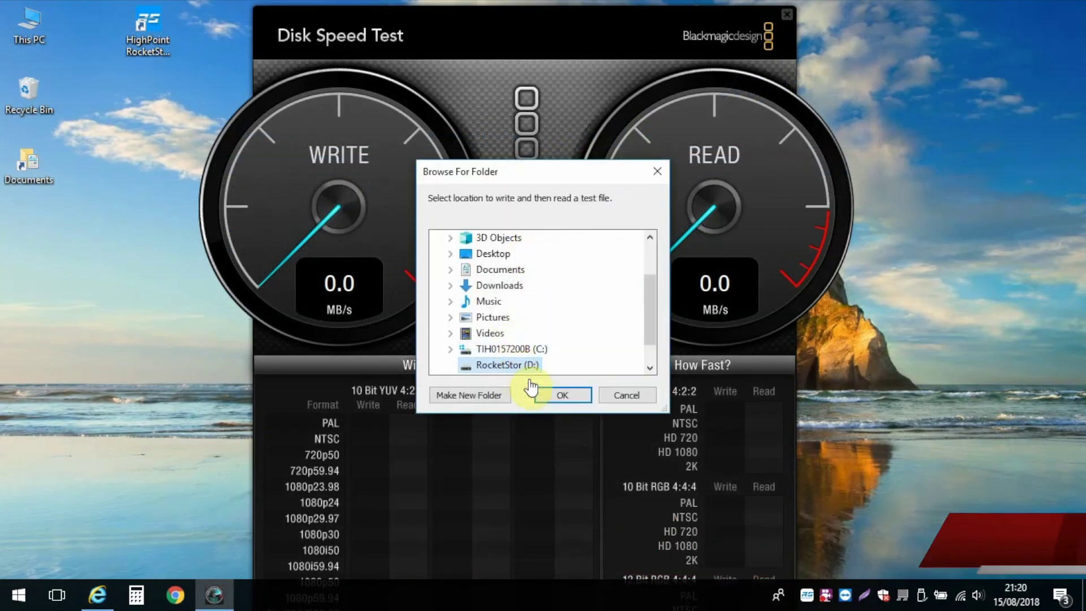
{"action": "left_click", "coordinate": [545, 395]}
{"action": "left_click", "coordinate": [522, 310]}
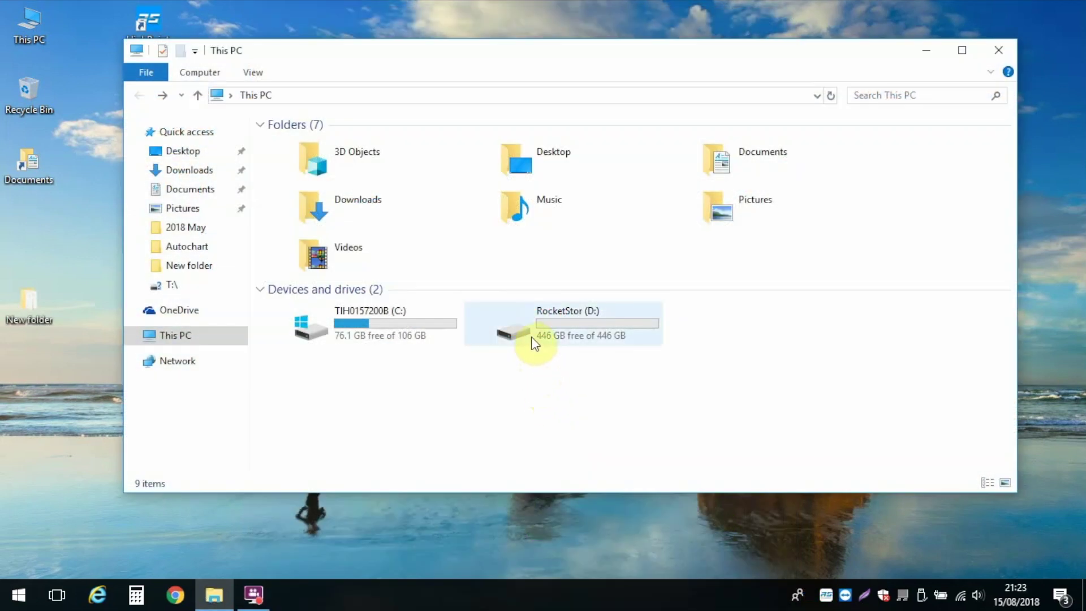
Step: Copy the desktop's New folder onto the RocketStor (D:) drive and show the copied folder's properties
{"action": "double_click", "coordinate": [534, 342]}
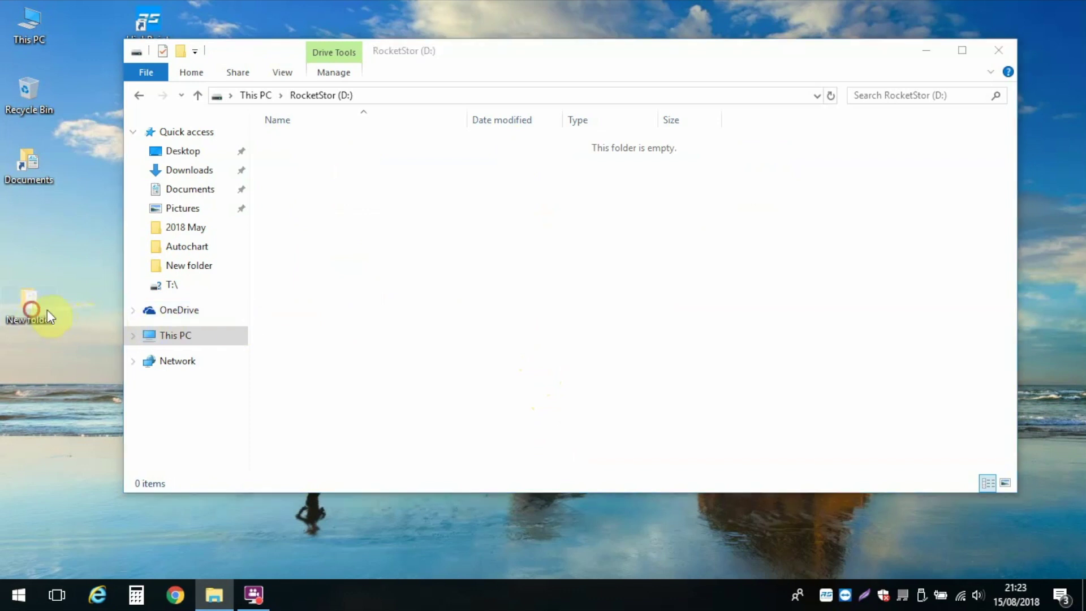
{"action": "left_click_drag", "start_coordinate": [48, 311], "coordinate": [360, 225]}
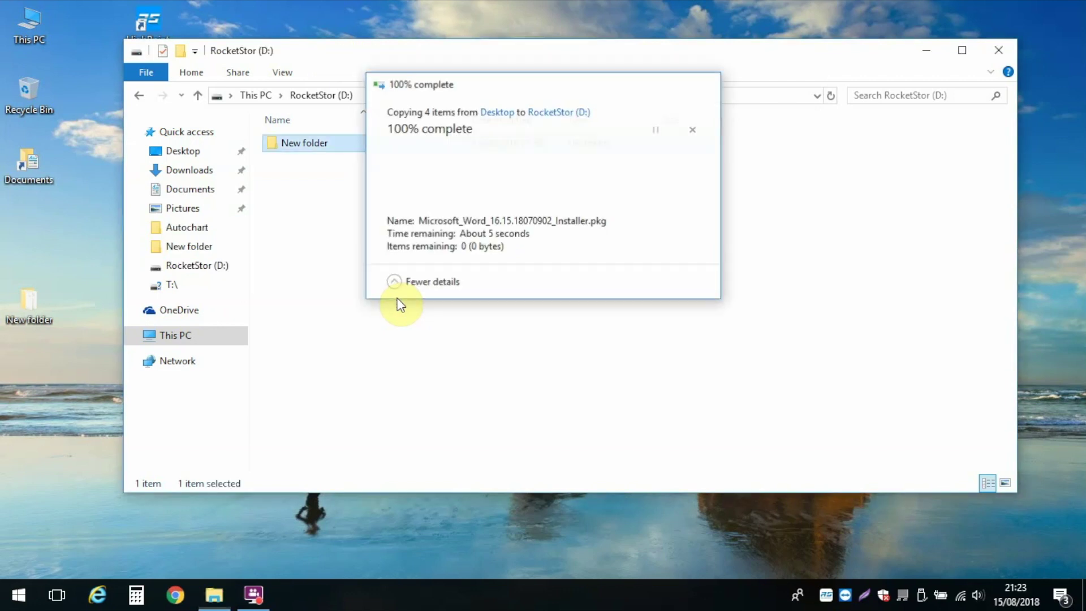
{"action": "right_click", "coordinate": [279, 143]}
{"action": "left_click", "coordinate": [371, 460]}
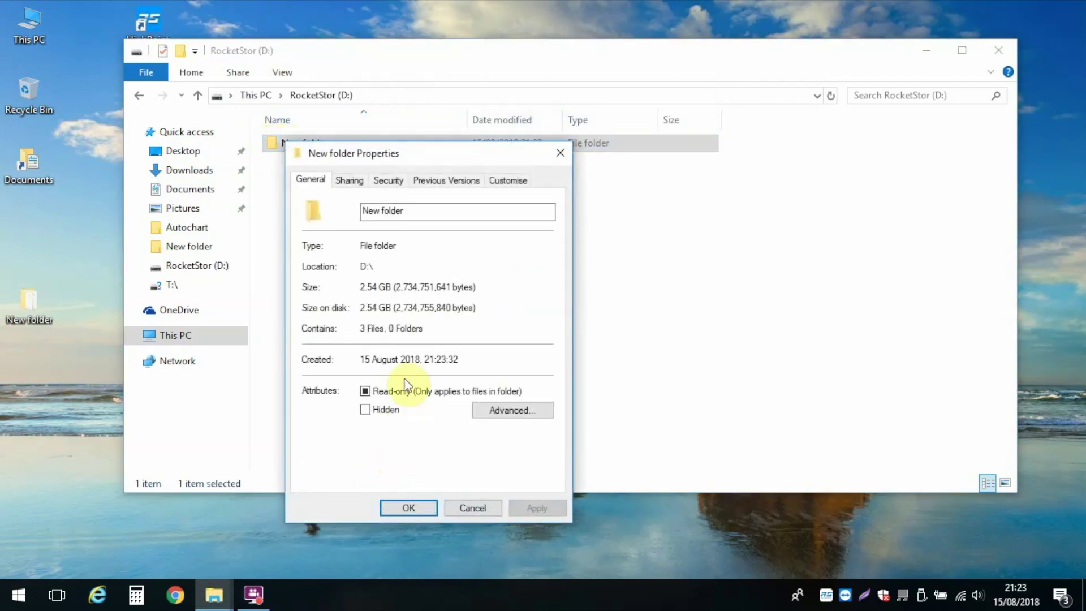